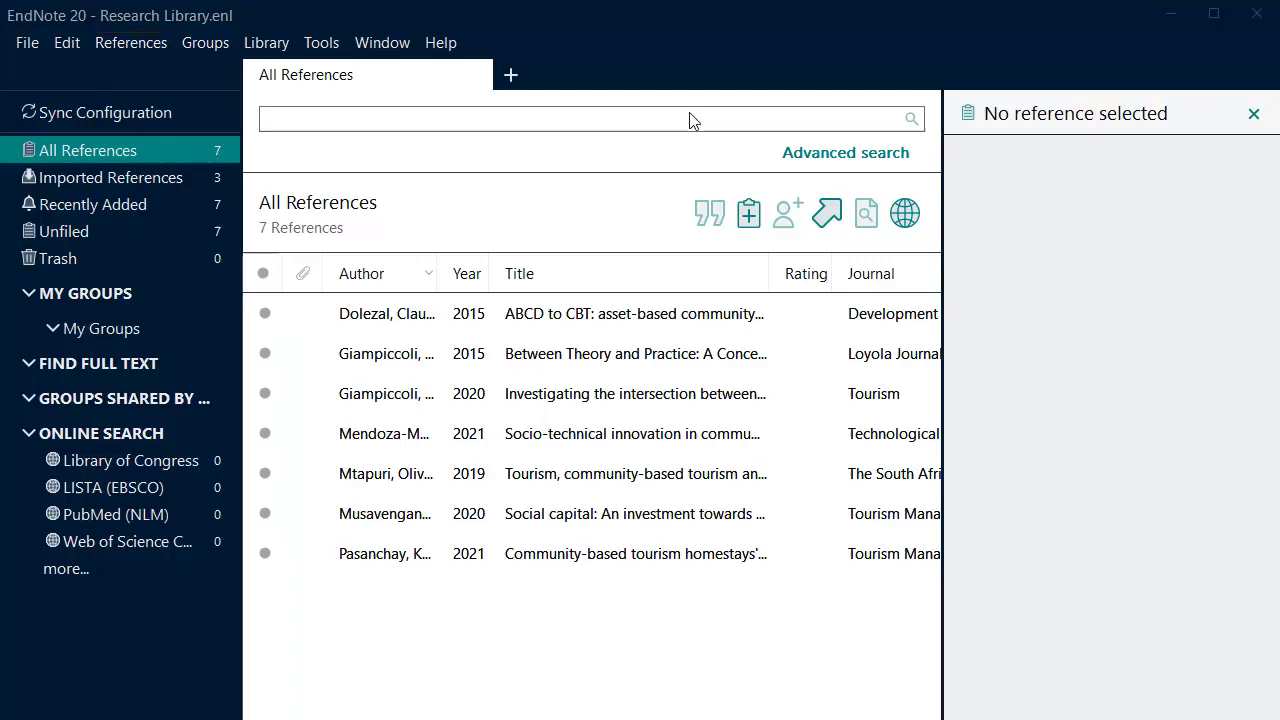
# Step: Create a new reference in the library and set its reference type to Book
pyautogui.click(749, 213)
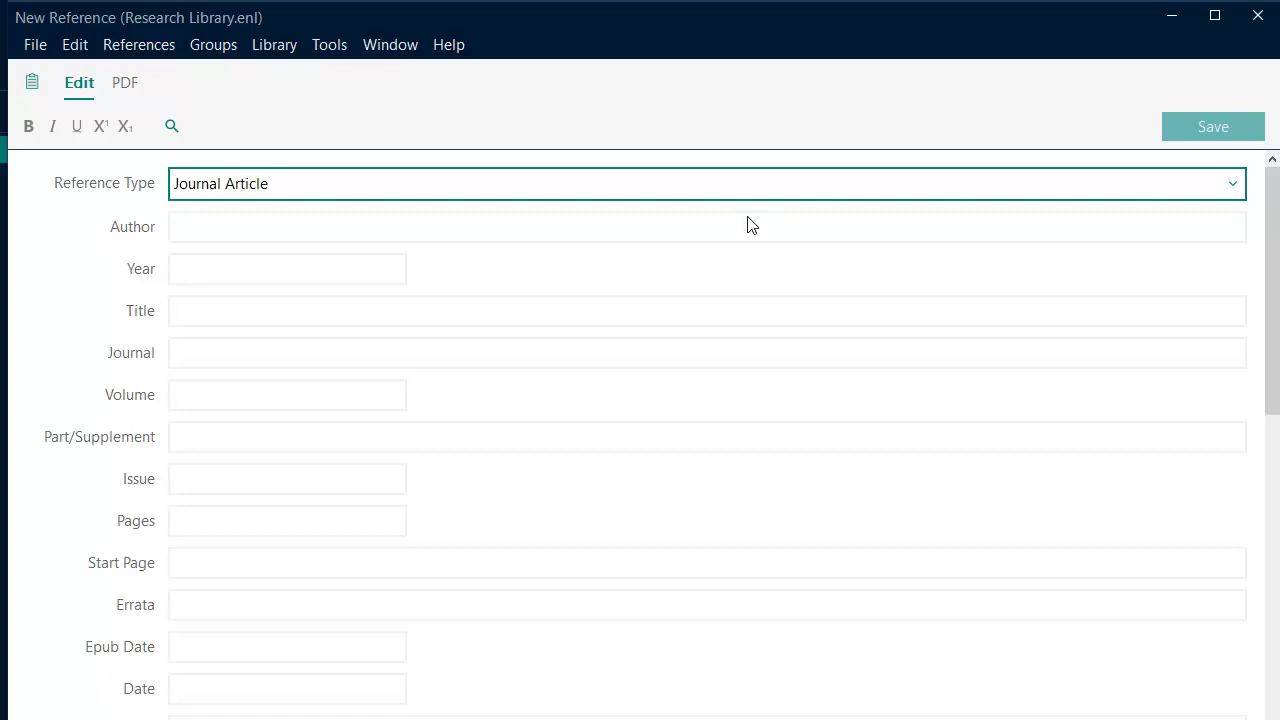
pyautogui.click(1236, 186)
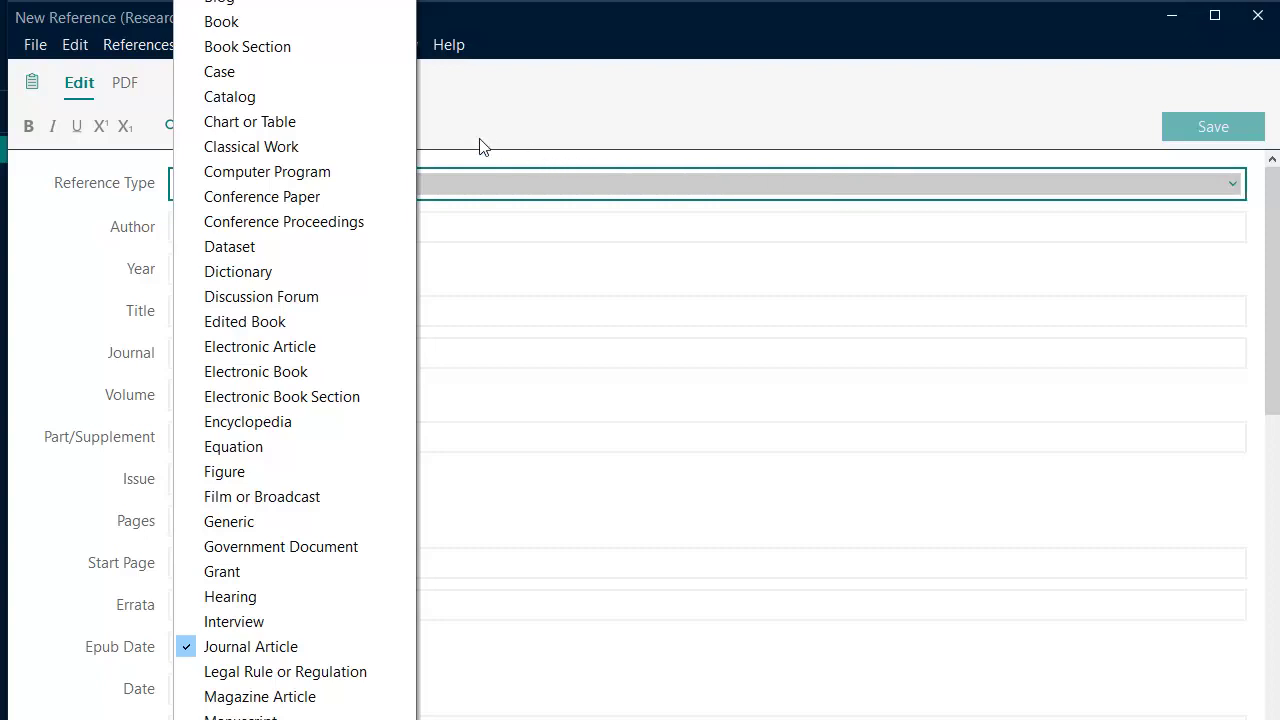
pyautogui.click(268, 24)
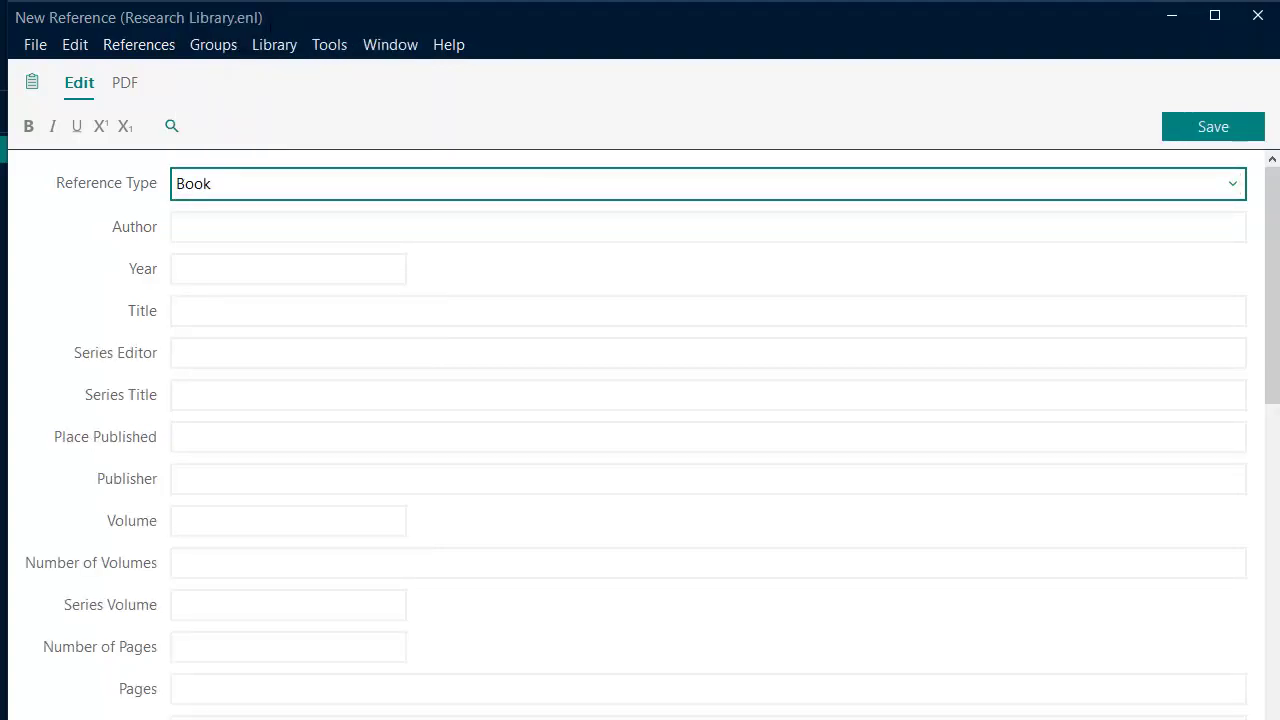
# Step: Enter the book's two authors, surname first, each on a separate line of the Author field
pyautogui.click(408, 229)
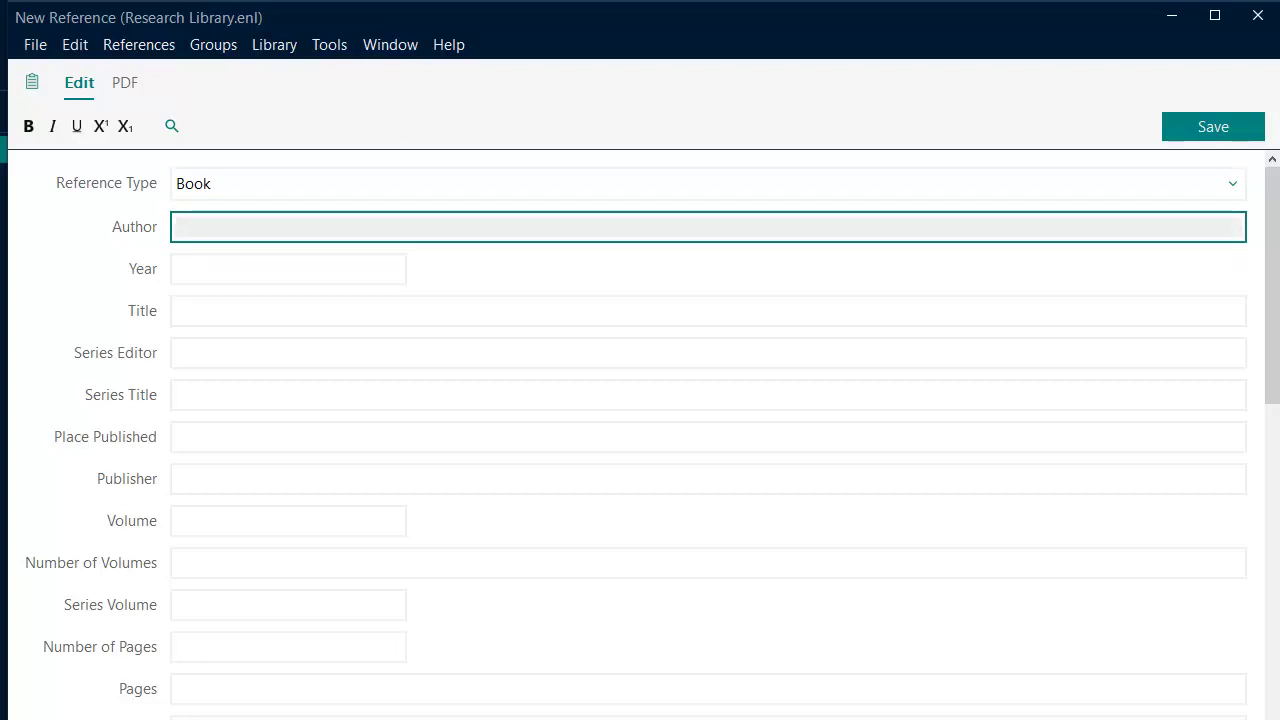
pyautogui.write('Weaver, D')
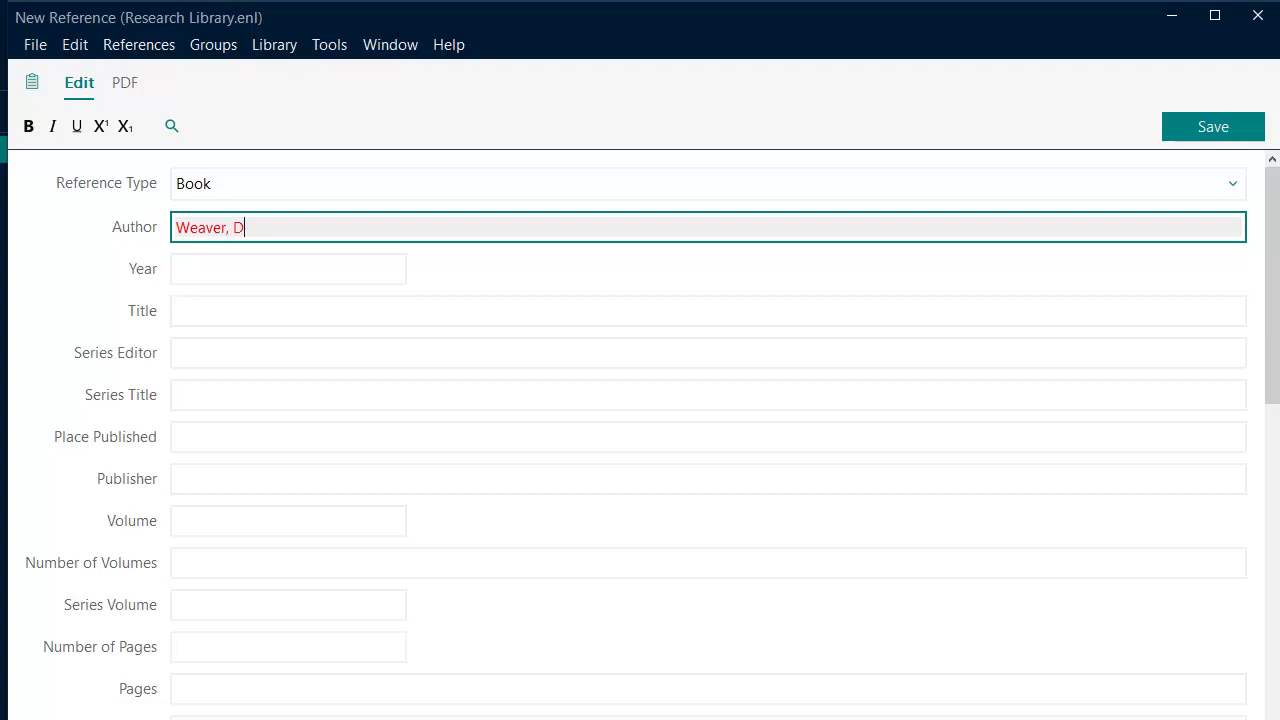
pyautogui.write('avid B.')
pyautogui.press('Return')
pyautogui.write('Law')
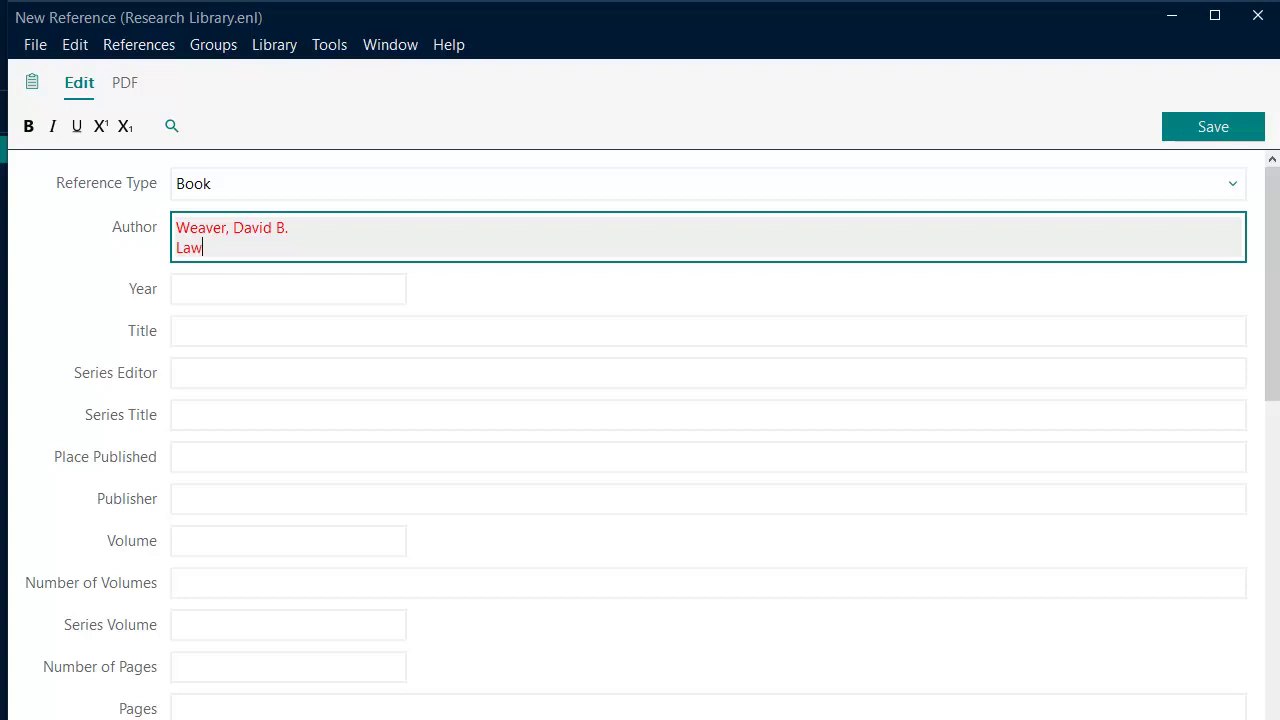
pyautogui.write('ton, Laura')
# Step: Set the book's year to 2014 and its title to "Tourism management"
pyautogui.click(358, 288)
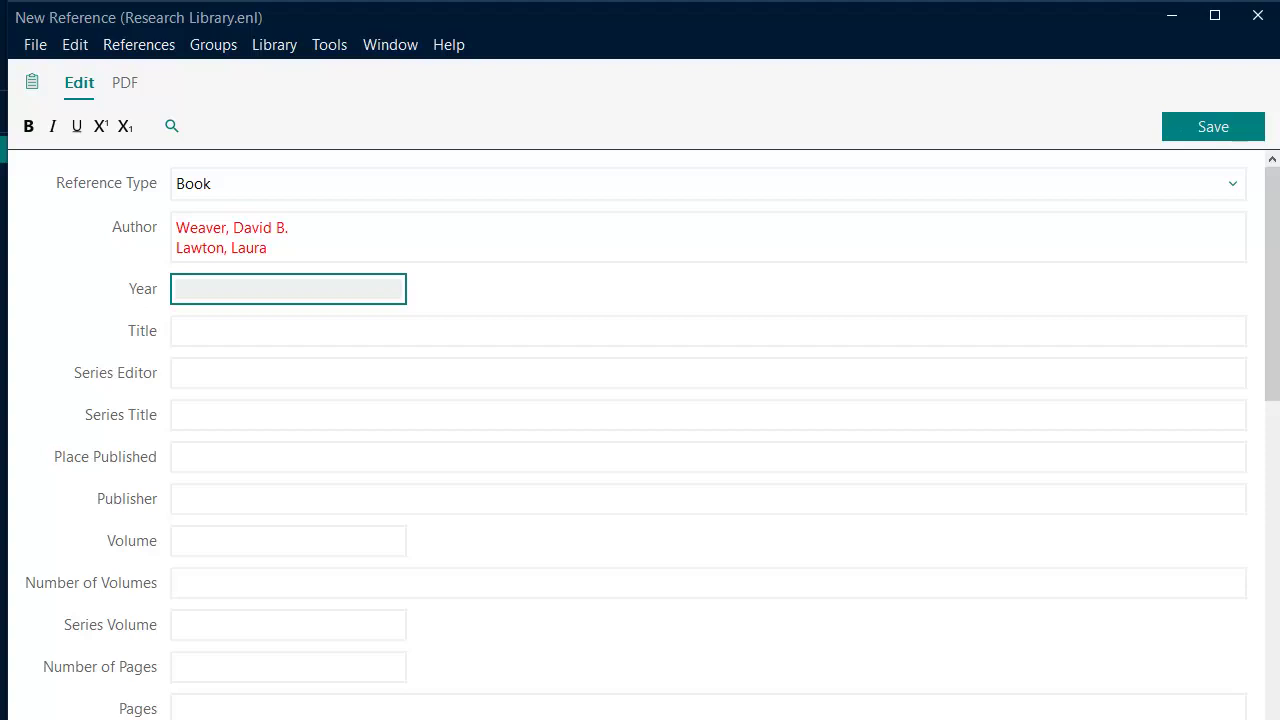
pyautogui.write('2014')
pyautogui.click(325, 328)
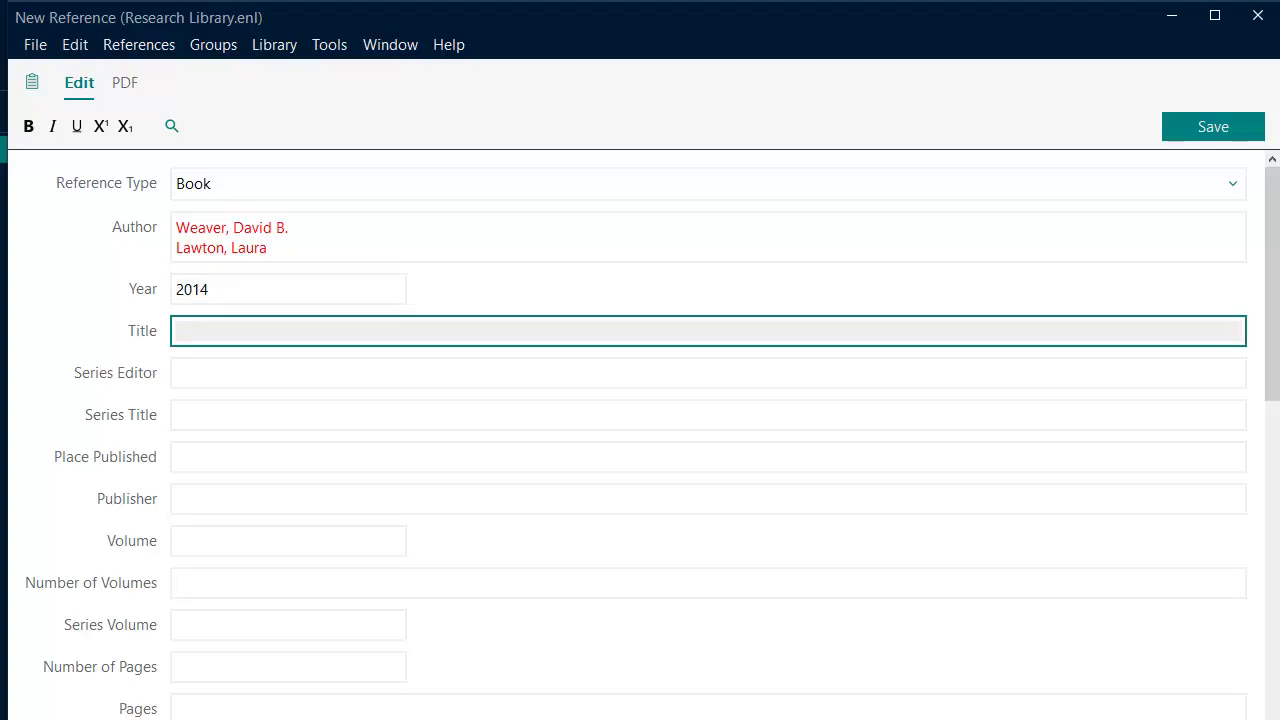
pyautogui.write('Tourism management')
# Step: Enter "Milton, Qld" as the place published and "John Wiley & Sons" as the publisher
pyautogui.click(190, 457)
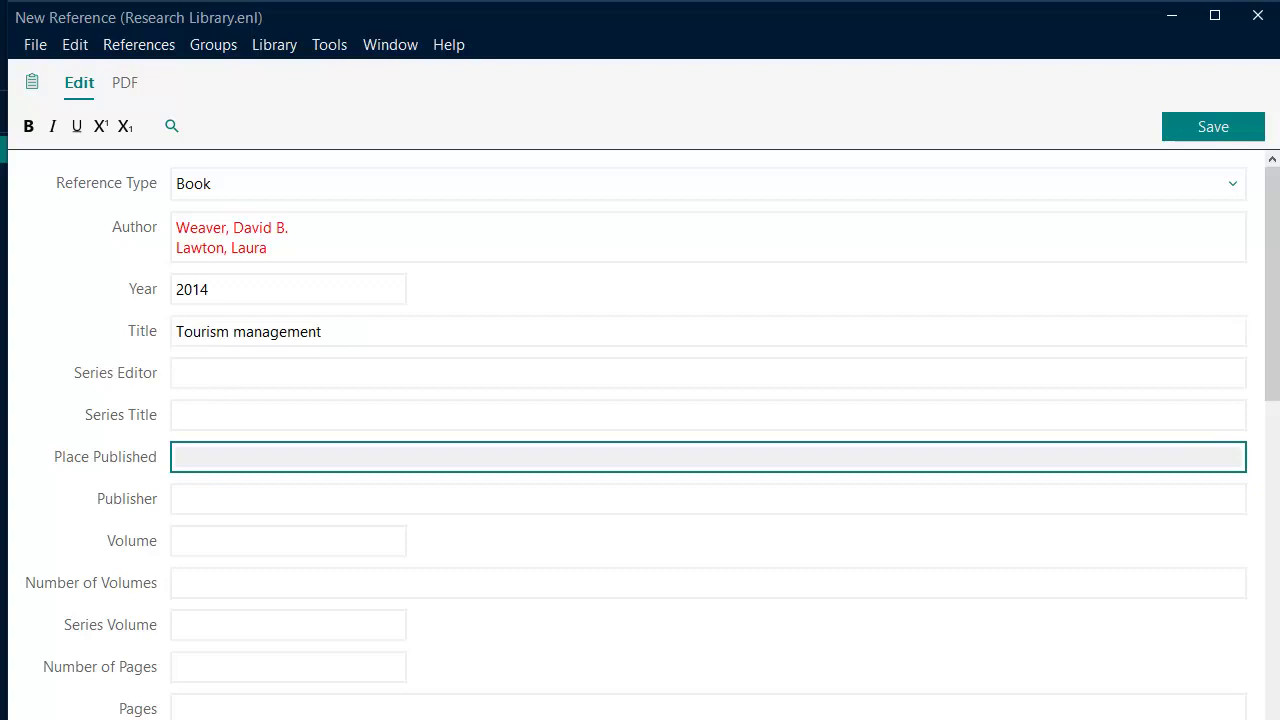
pyautogui.write('Milton, Qld')
pyautogui.click(183, 496)
pyautogui.write('Jo')
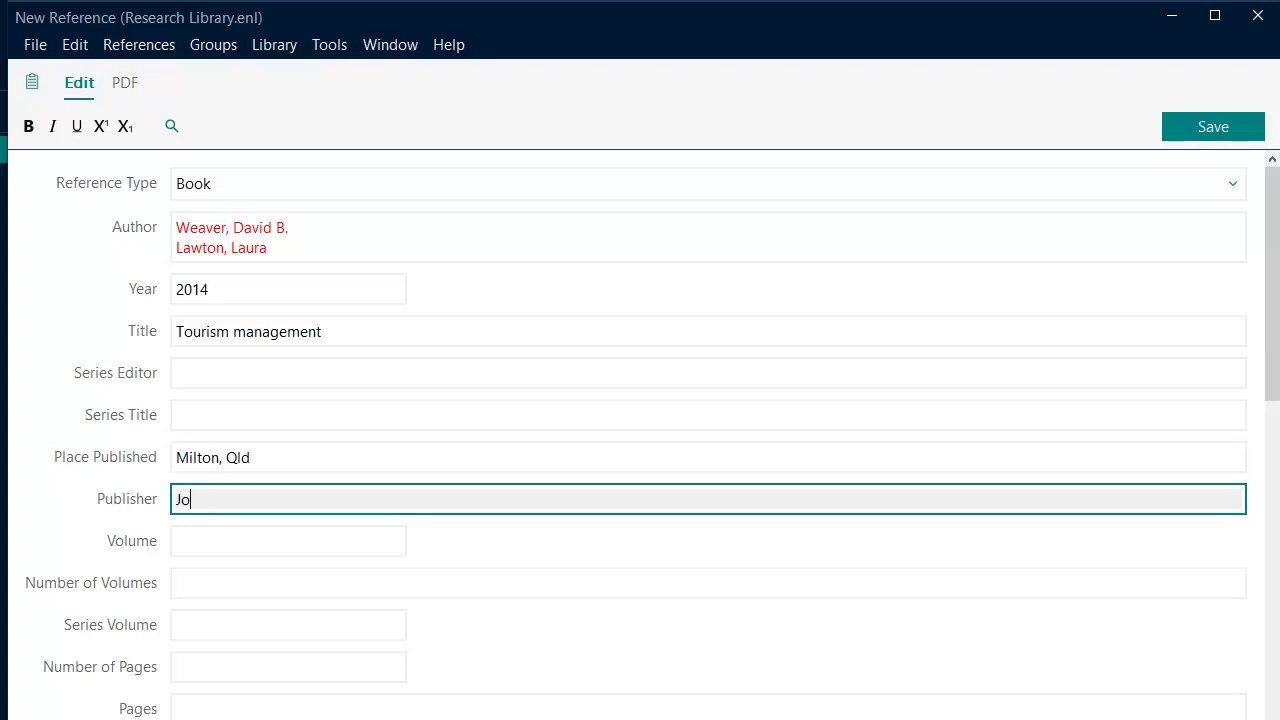
pyautogui.write('hn Wiley & ')
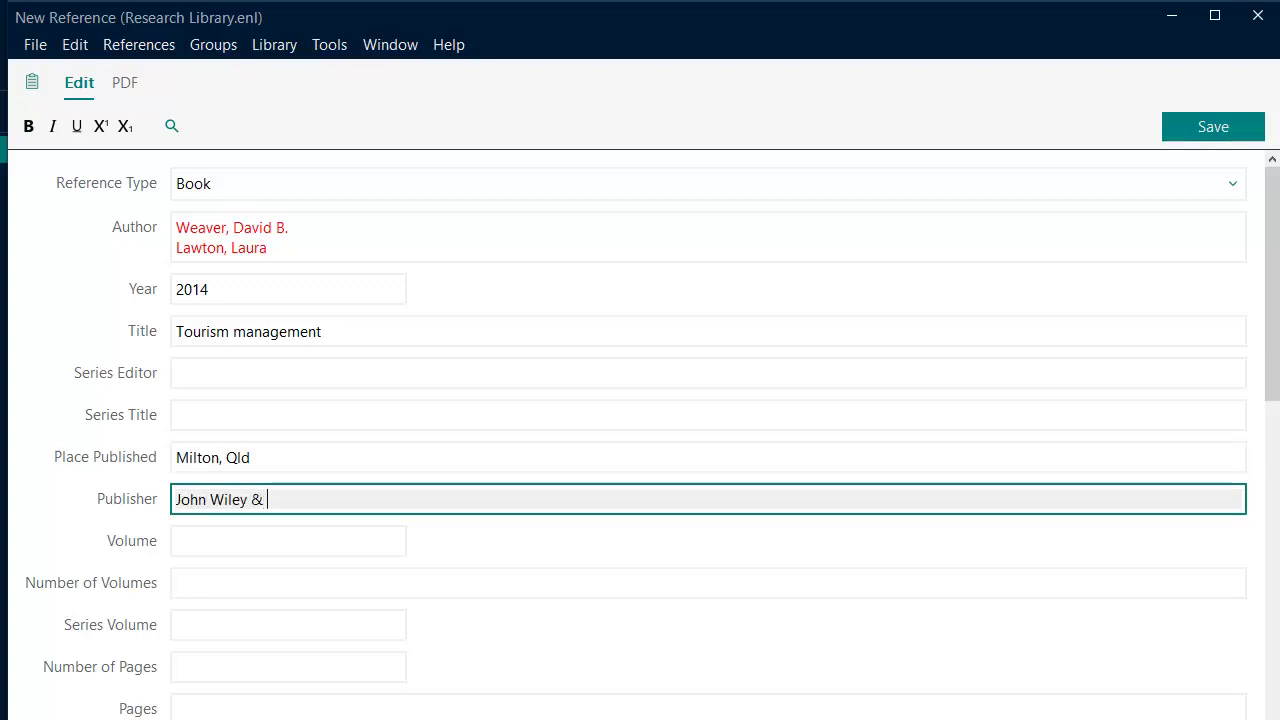
pyautogui.write('Sons')
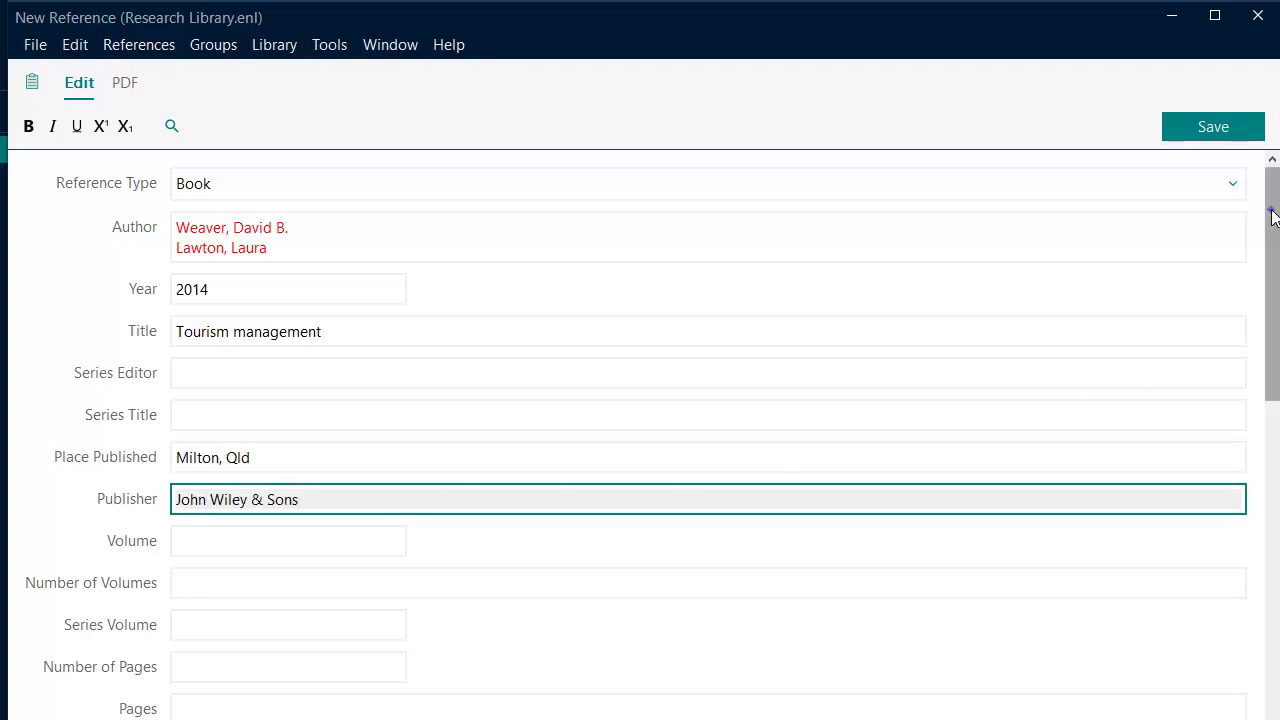
# Step: Enter "5th" as the book's edition, and save and close the reference
pyautogui.moveTo(1272, 215); pyautogui.dragTo(1271, 280)
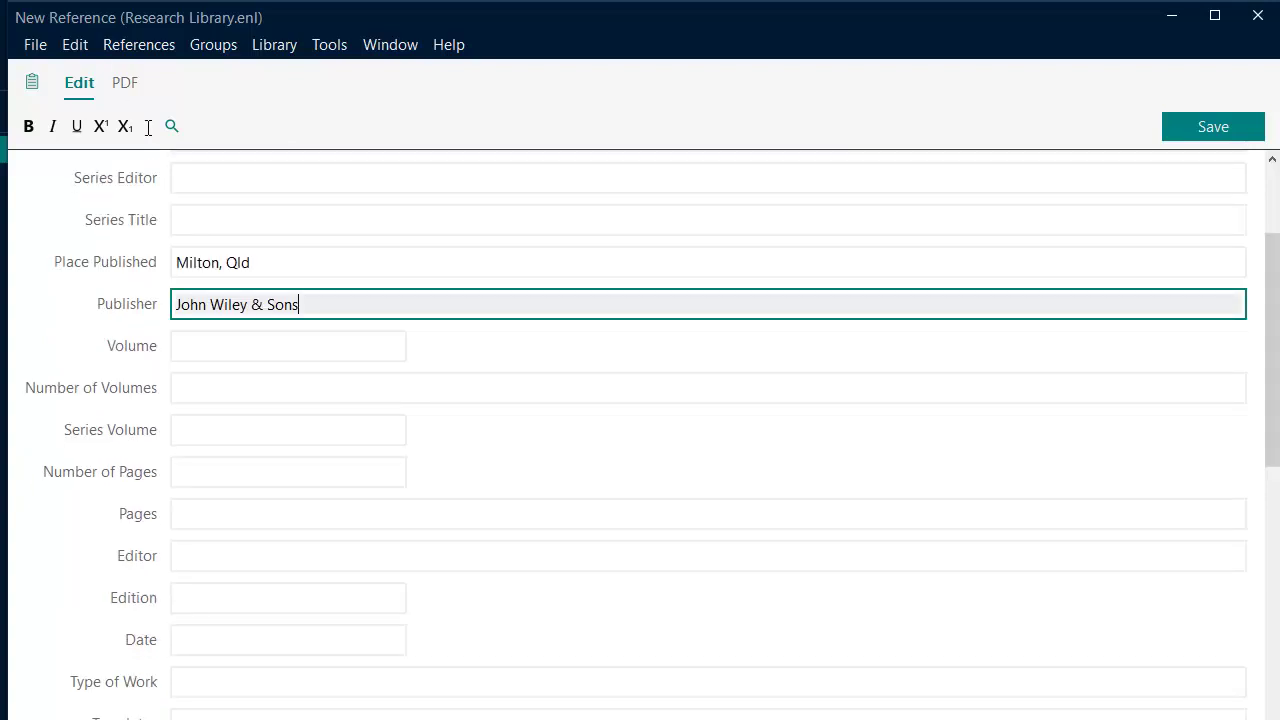
pyautogui.click(206, 590)
pyautogui.write('5th')
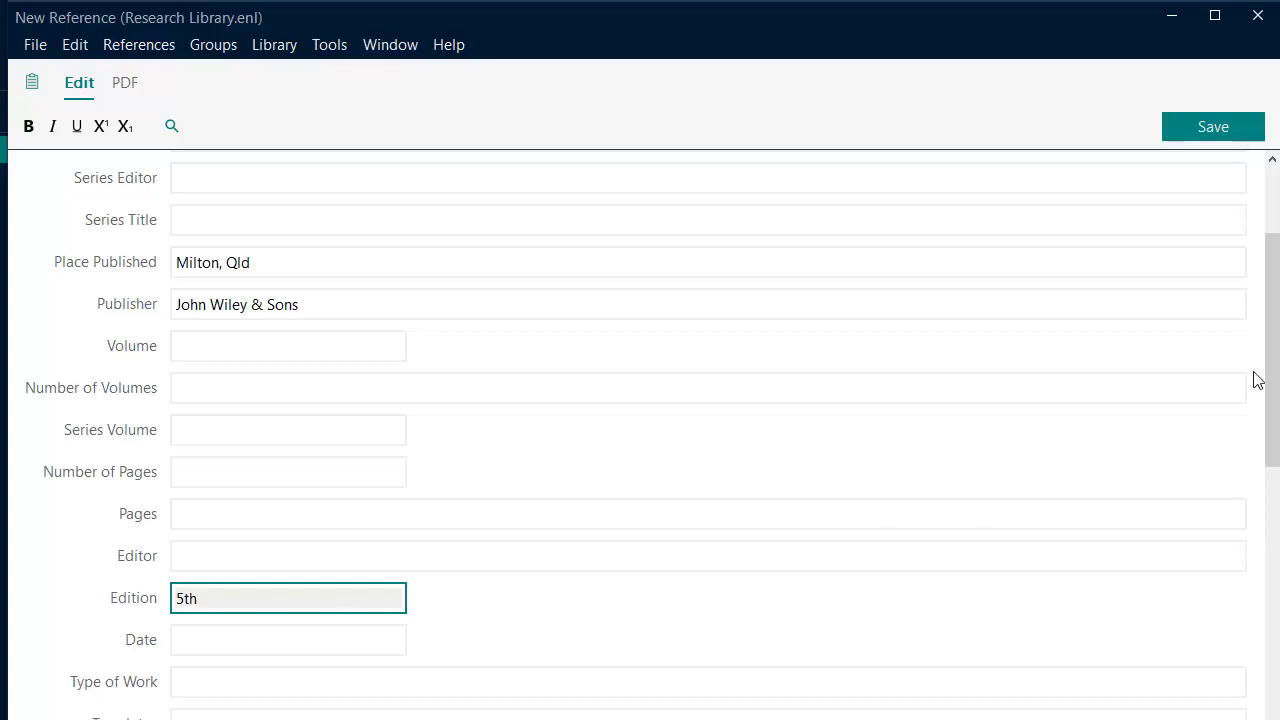
pyautogui.moveTo(1270, 300); pyautogui.dragTo(1268, 205)
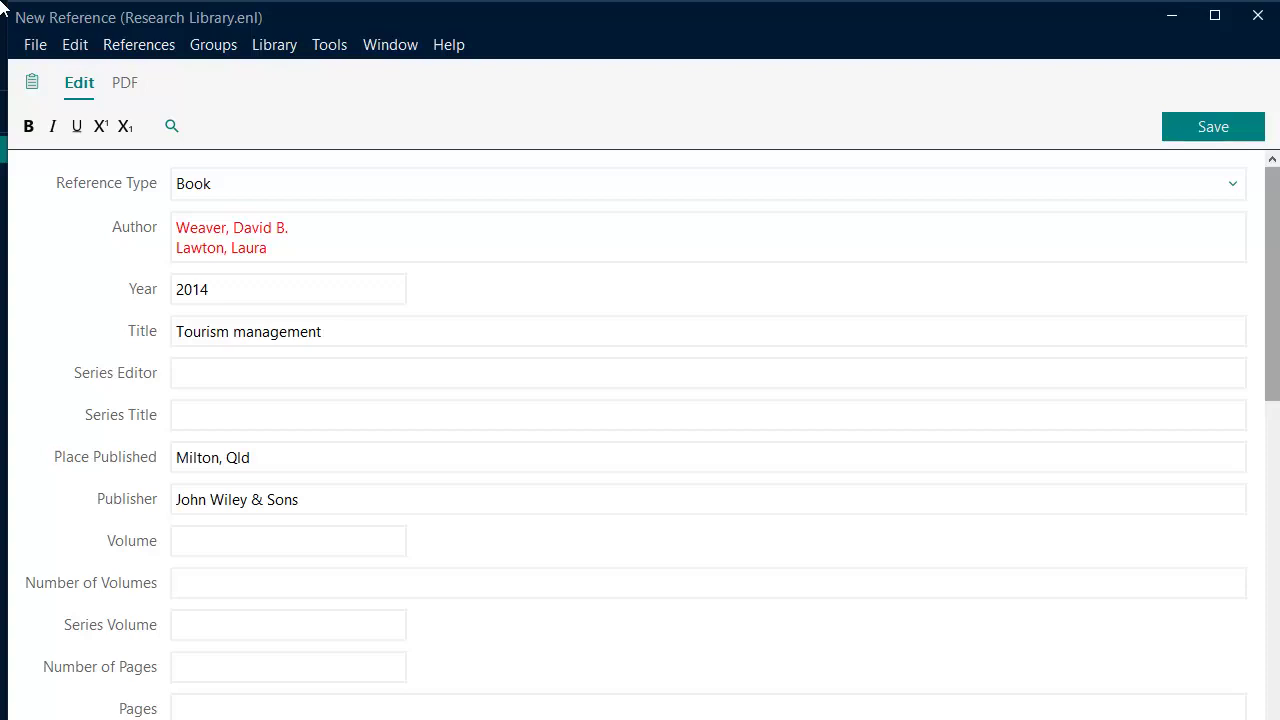
pyautogui.click(1196, 120)
pyautogui.click(1258, 15)
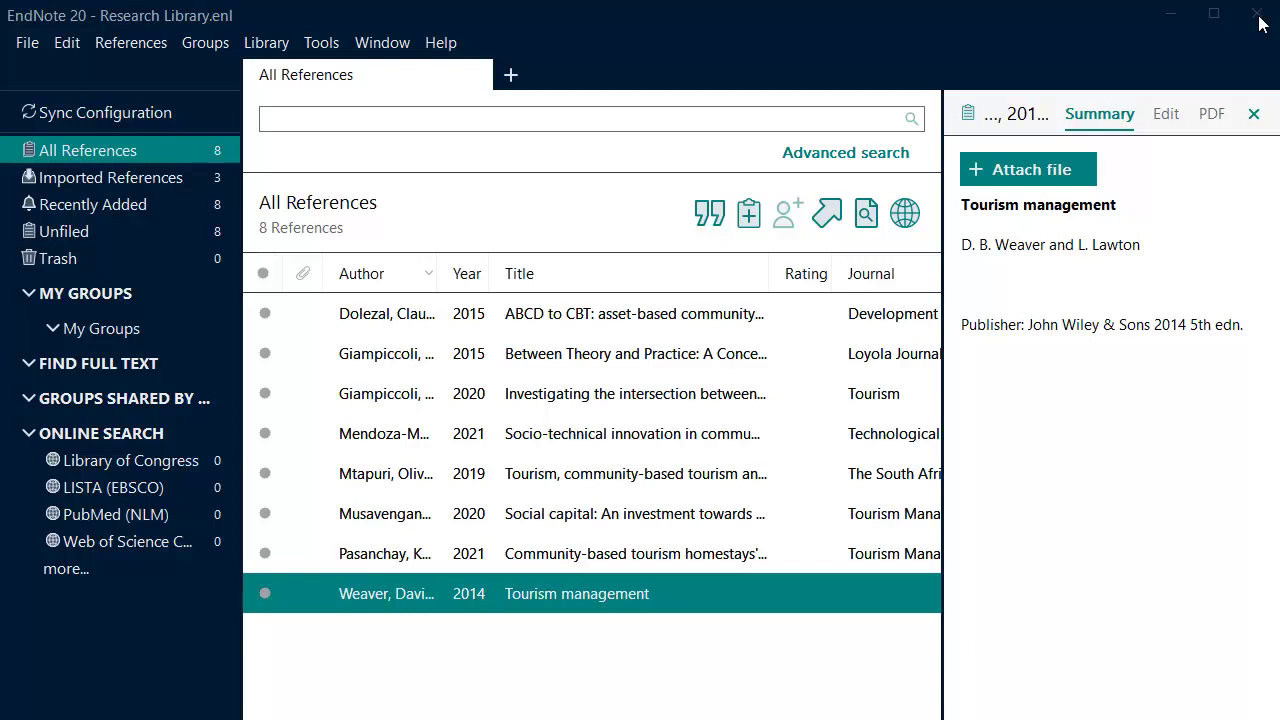
# Step: Create a new Web Page reference with the corporate author "Department of Foreign Affairs and Trade," including the trailing comma
pyautogui.click(758, 214)
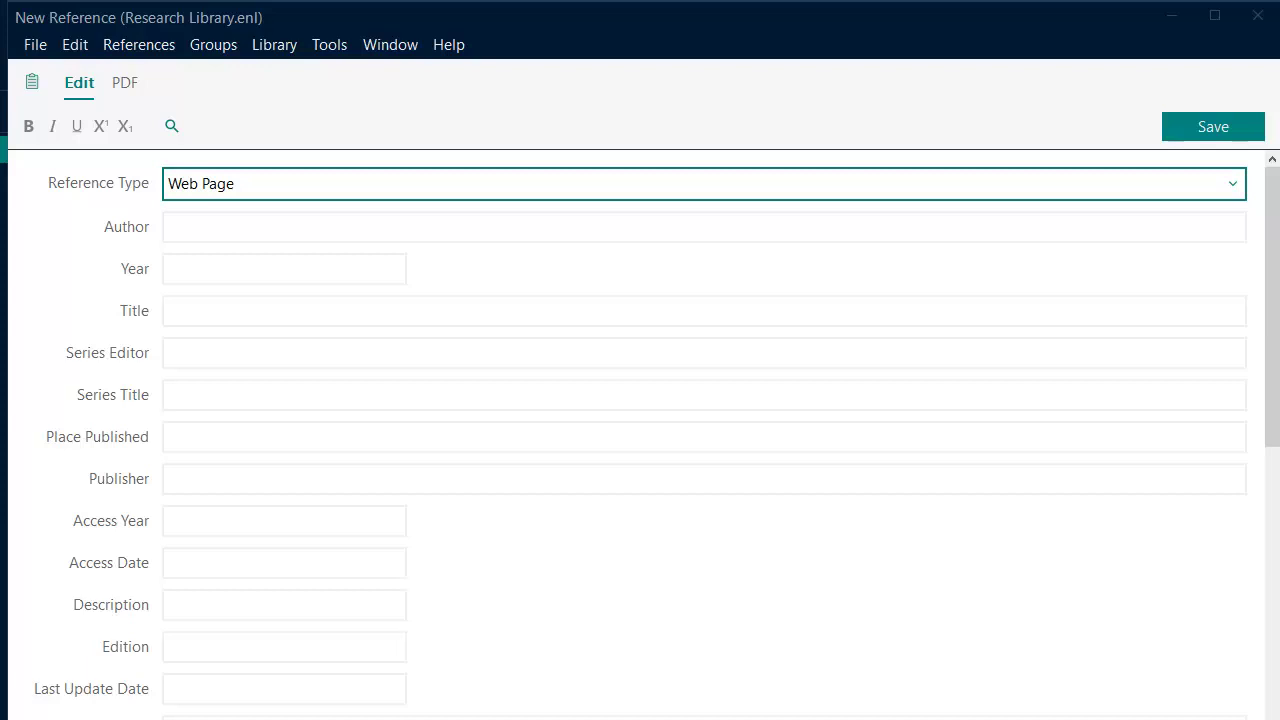
pyautogui.click(688, 216)
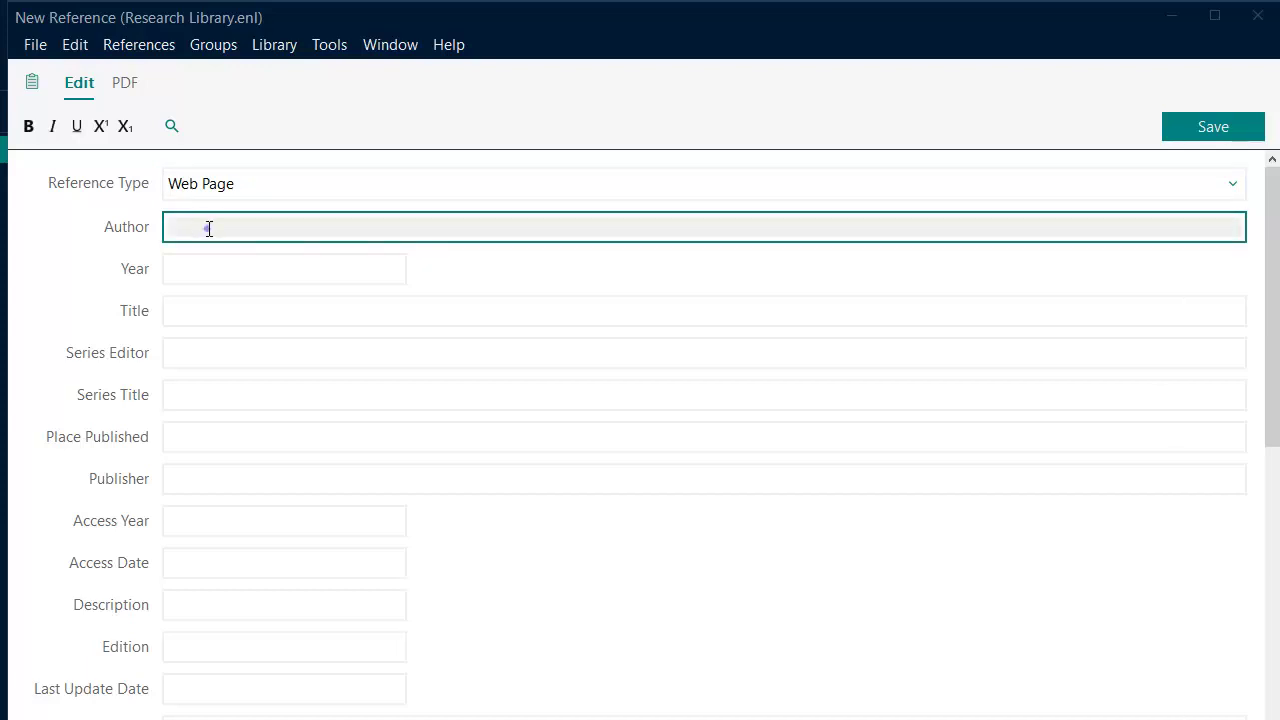
pyautogui.write('De')
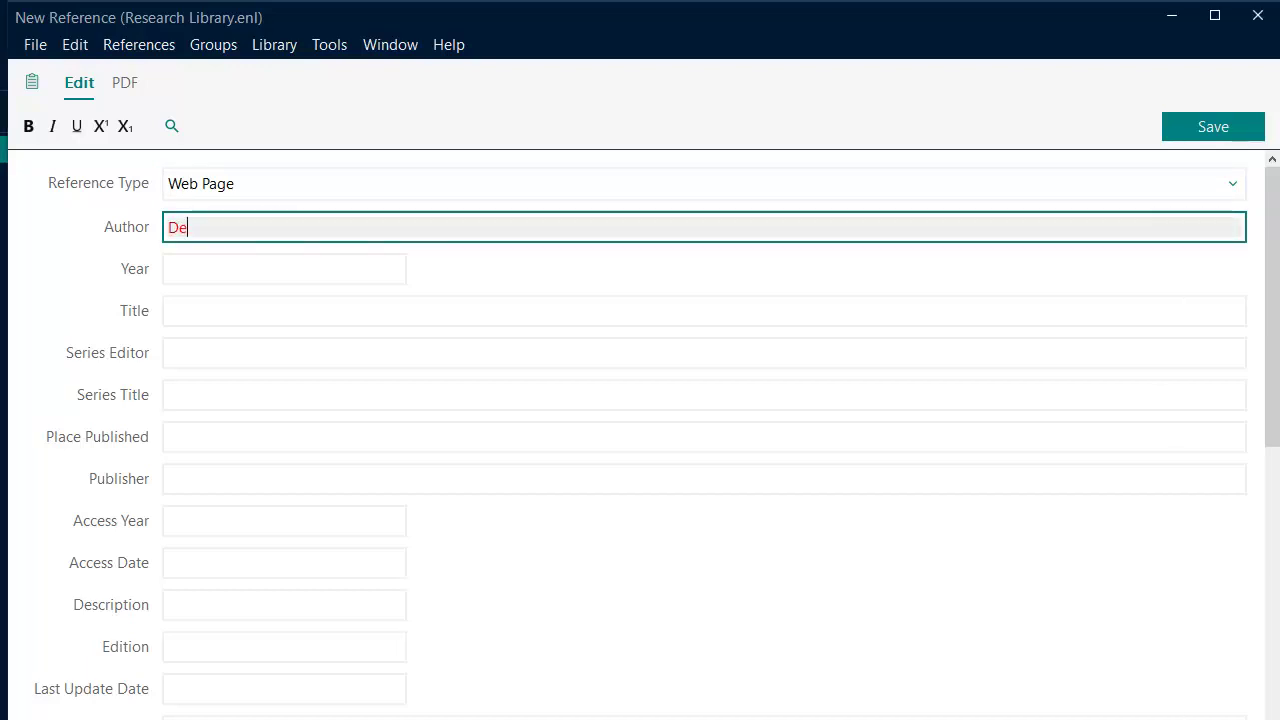
pyautogui.write('partment of F')
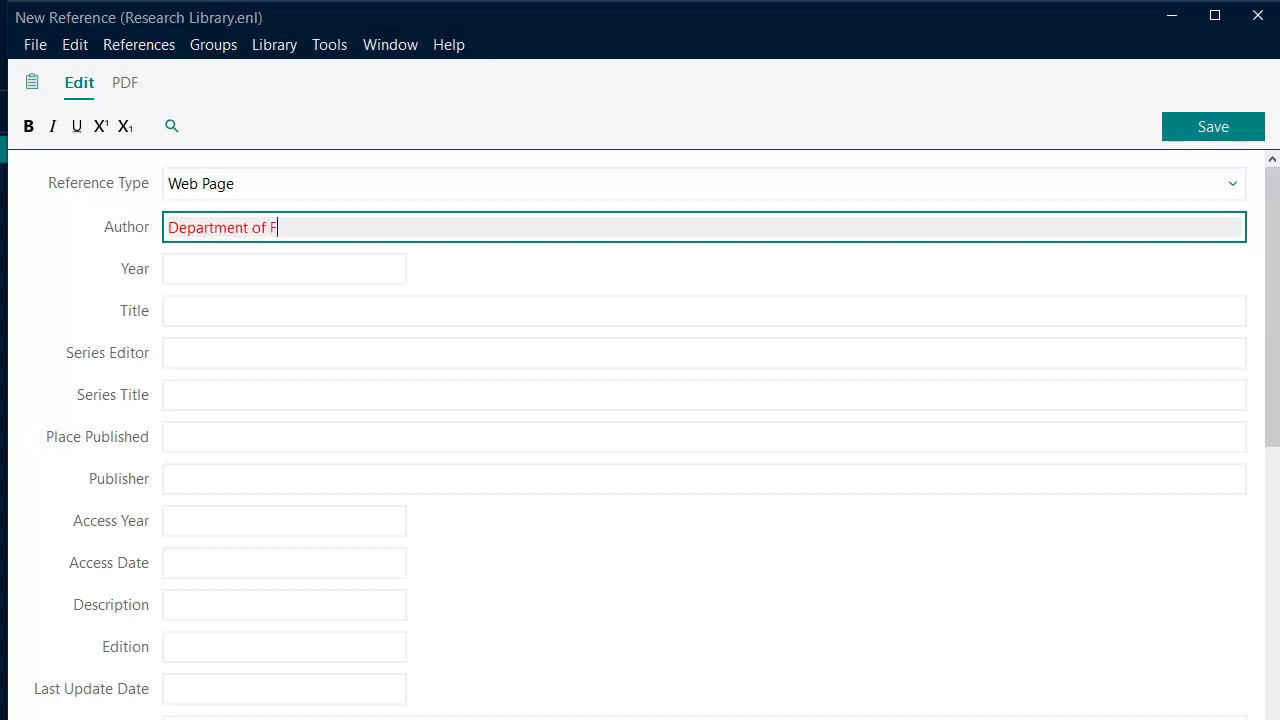
pyautogui.write('oreign Affairs and Trade,')
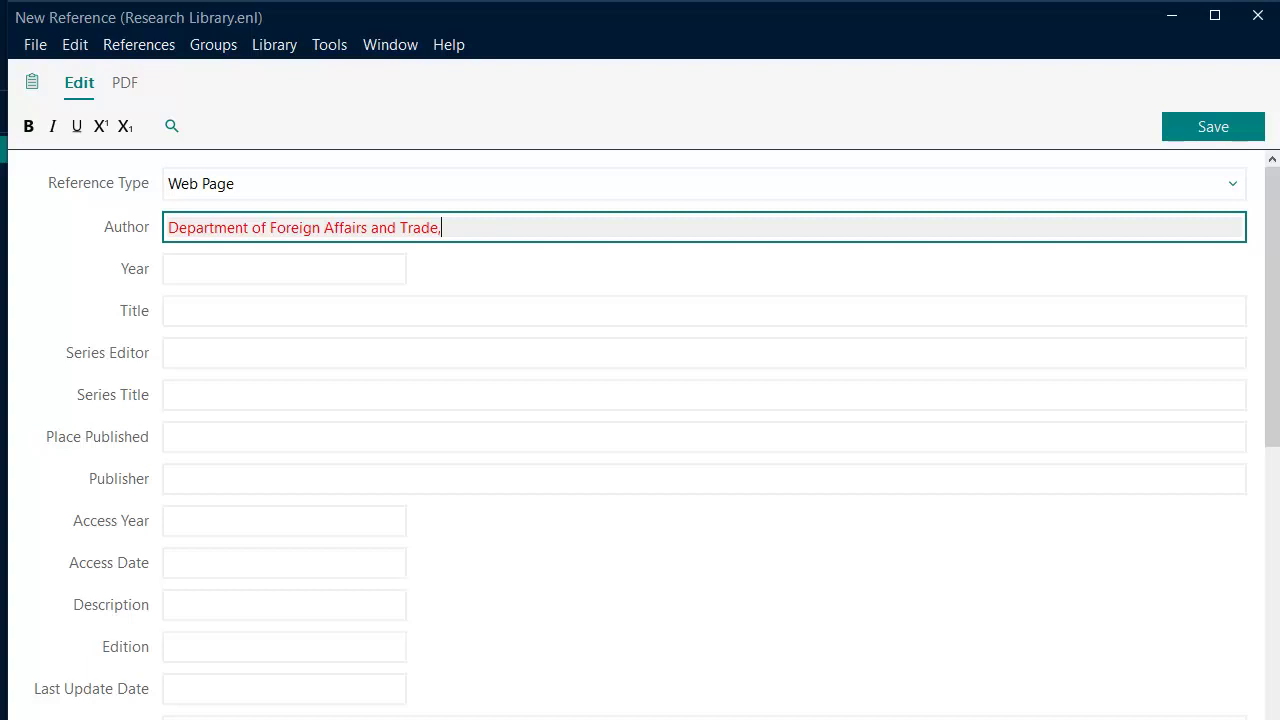
# Step: Set the web page's year to 2019 and its title to "Indigenous tourism surge"
pyautogui.click(177, 270)
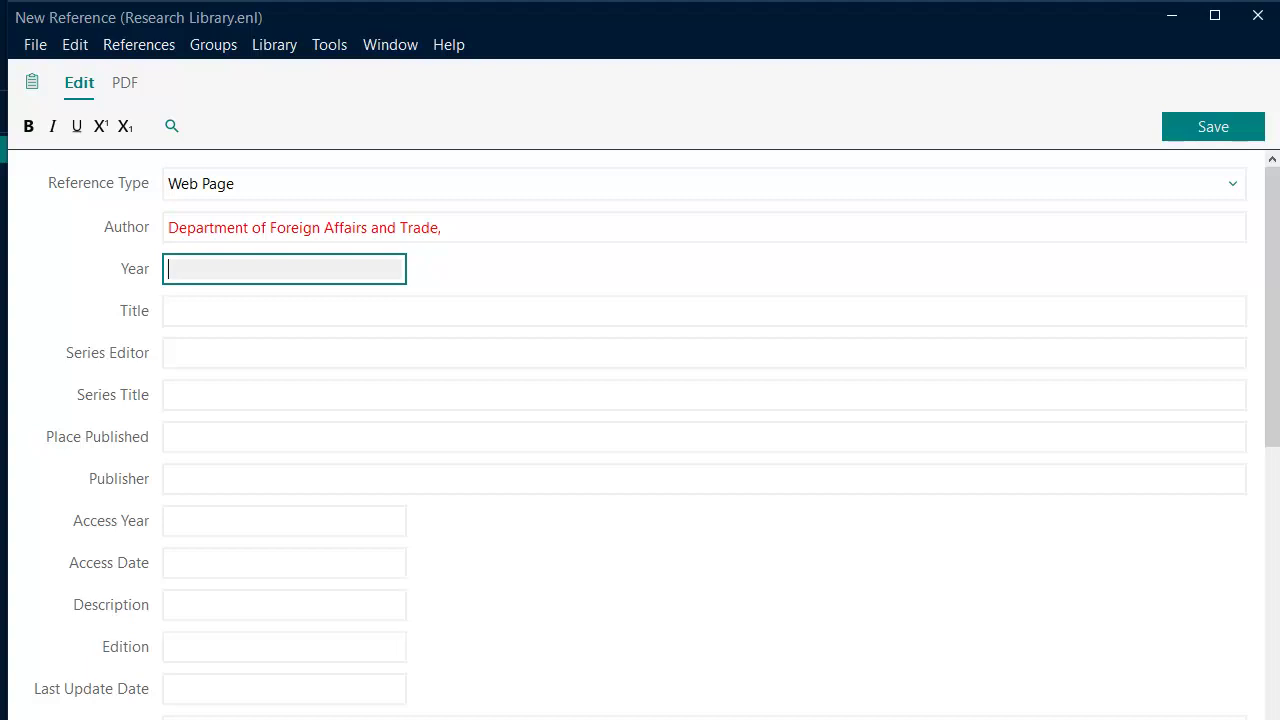
pyautogui.write('2019')
pyautogui.click(180, 316)
pyautogui.write('Ind')
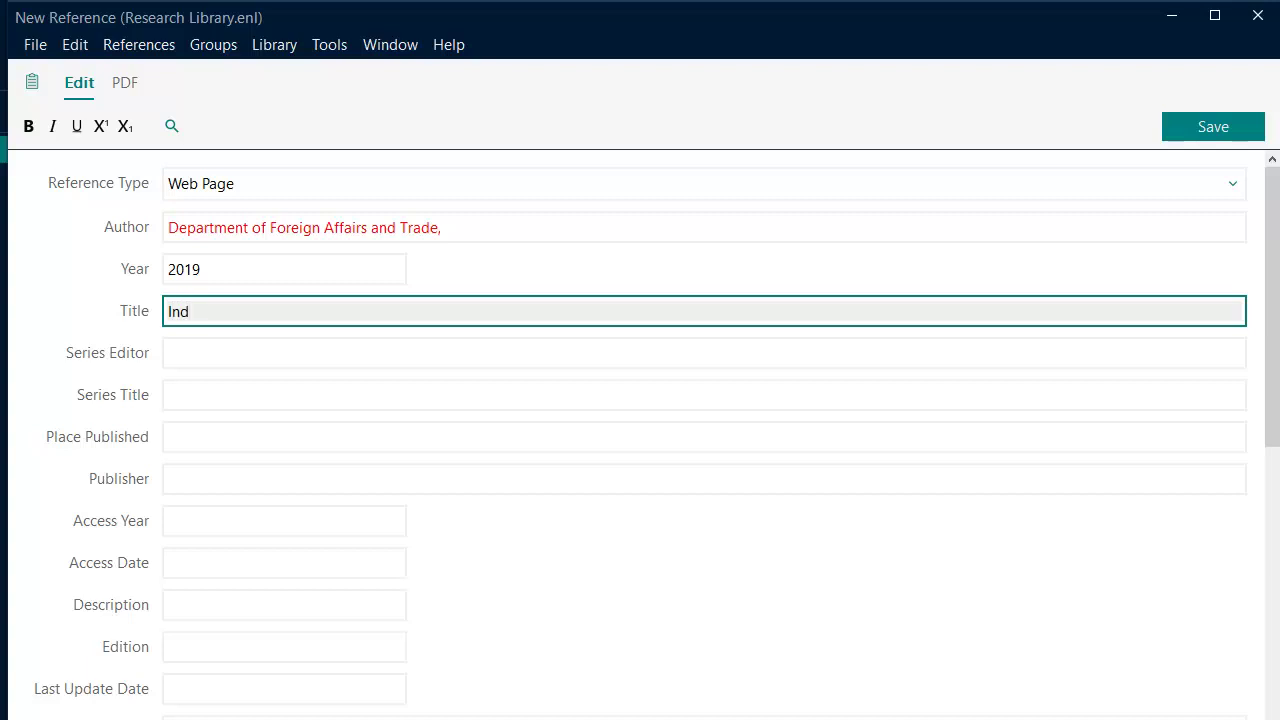
pyautogui.write('igenous tourism surge')
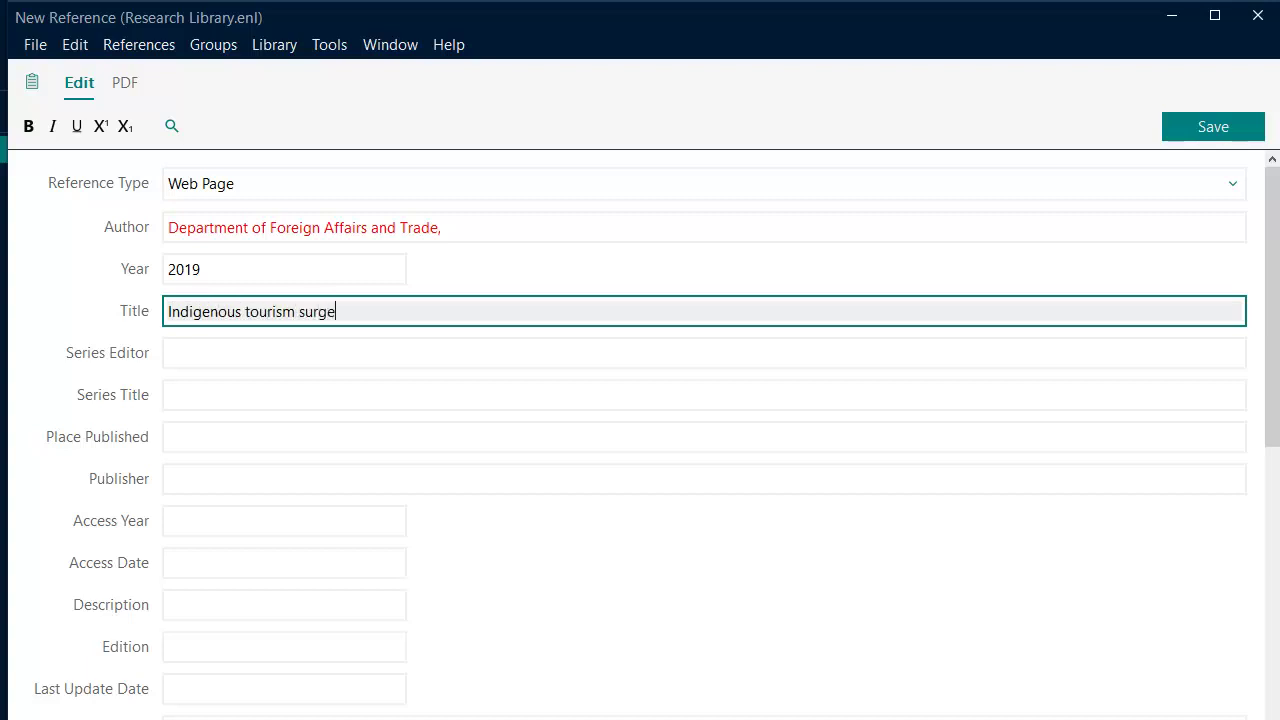
# Step: Enter "Australian Government" as the publisher of the web page reference
pyautogui.click(187, 478)
pyautogui.write('Australi')
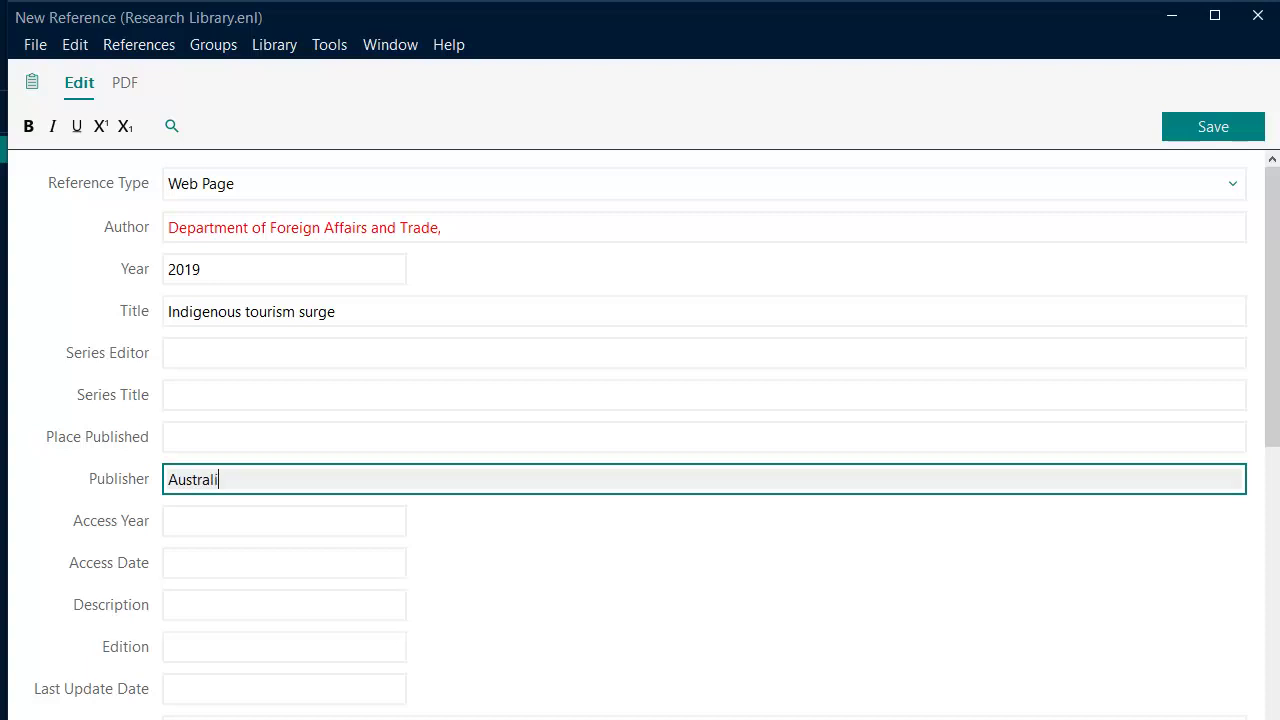
pyautogui.write('an Government')
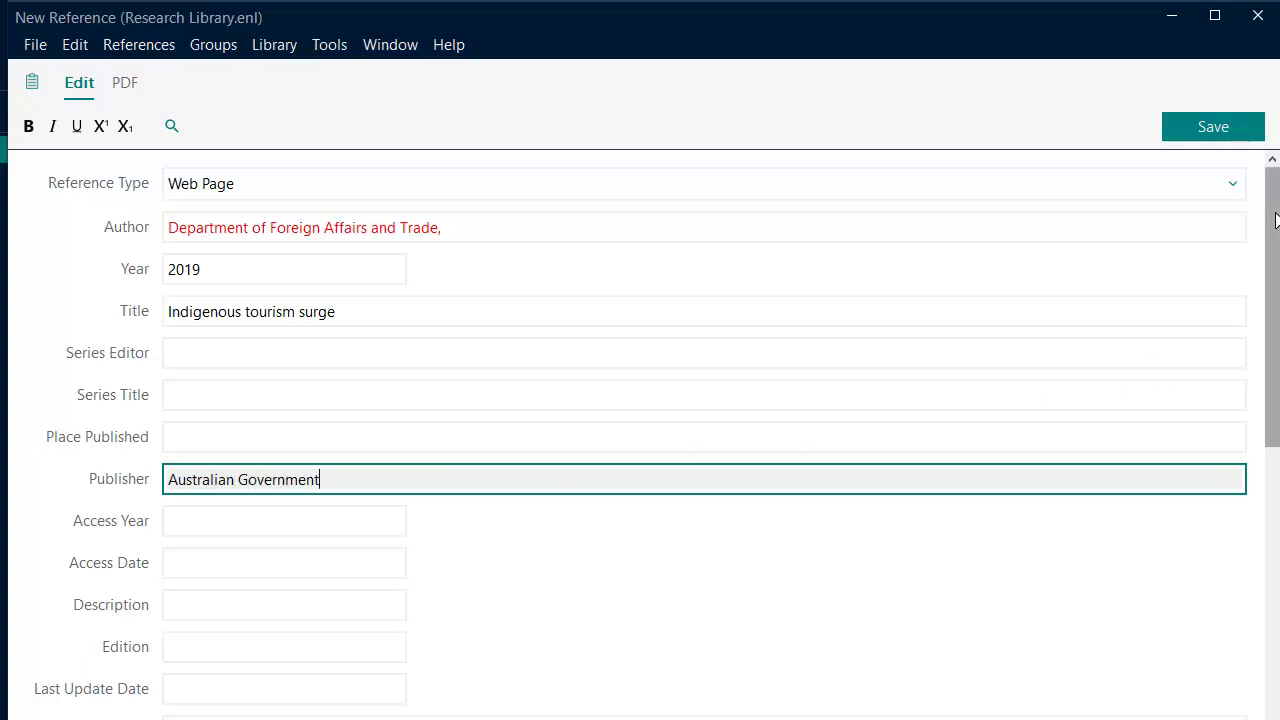
pyautogui.scroll(-3, 1270, 290)
pyautogui.scroll(-7, 1270, 400)
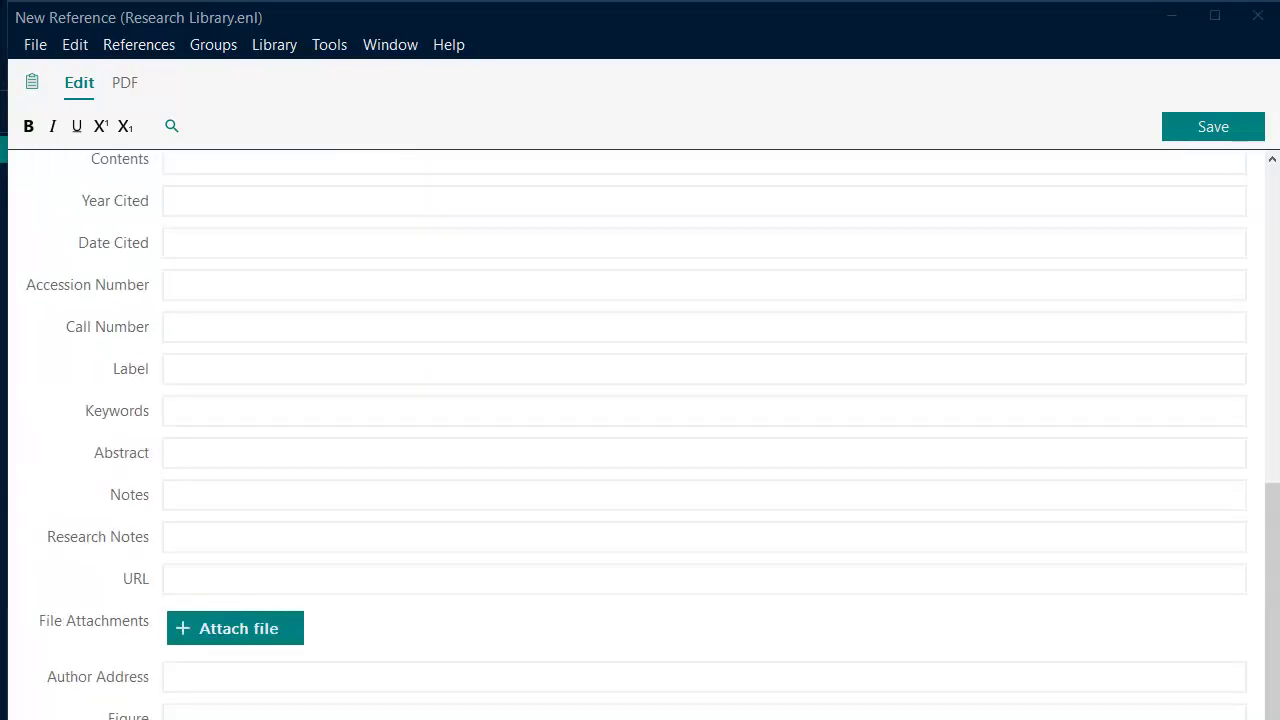
pyautogui.click(252, 575)
pyautogui.write('https://www.dfat.gov.au/about-us/publications/trade-investment/business-envoy/Pages/january-2019/indigenous-tourism-surge')
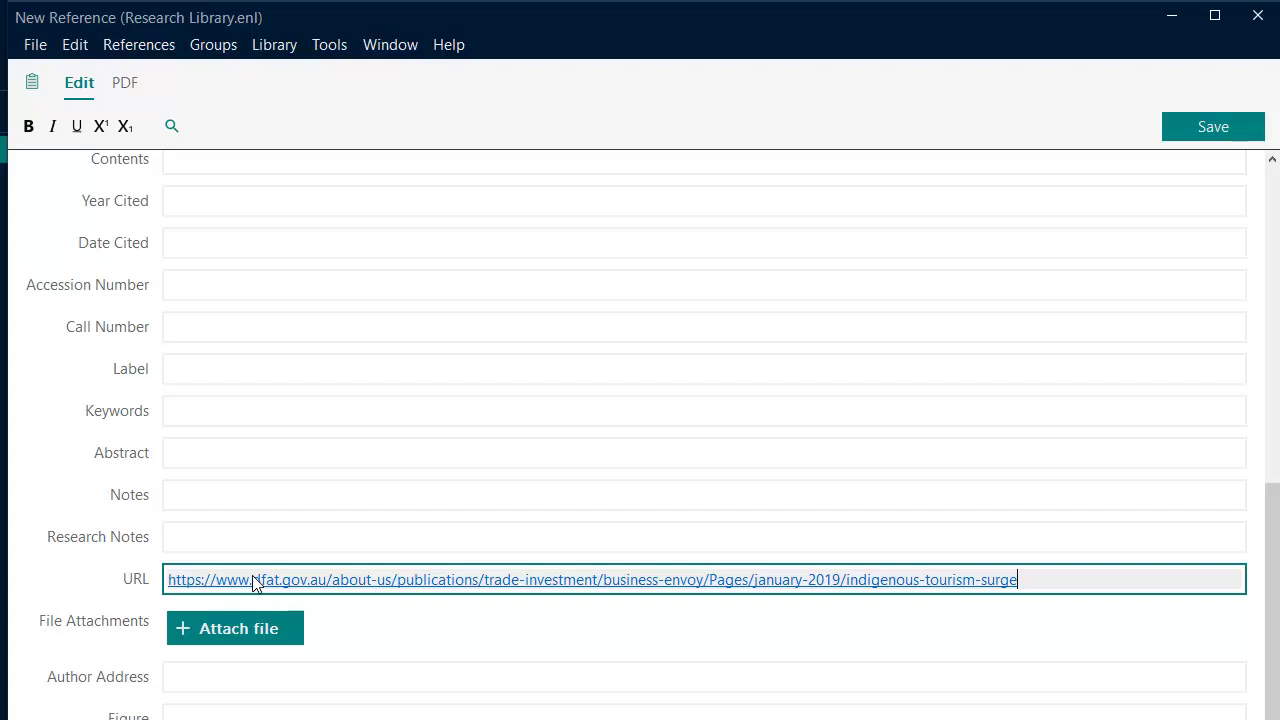
pyautogui.click(1208, 126)
pyautogui.click(1257, 15)
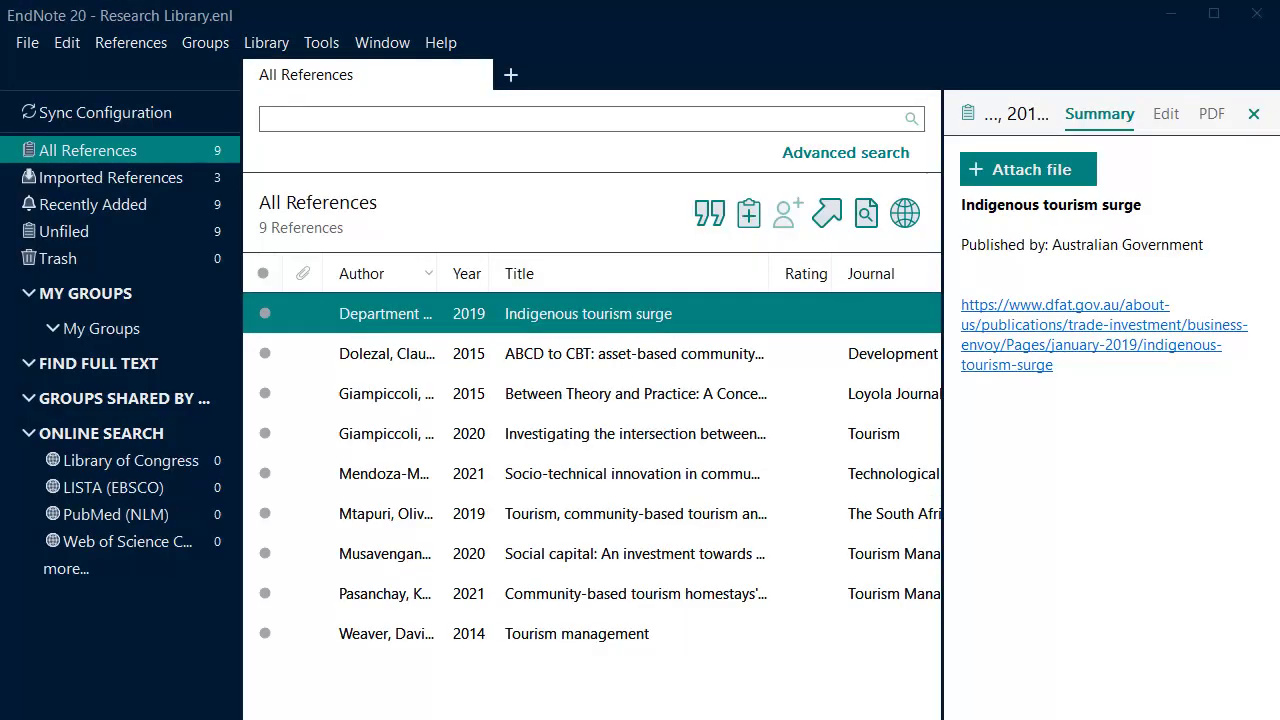